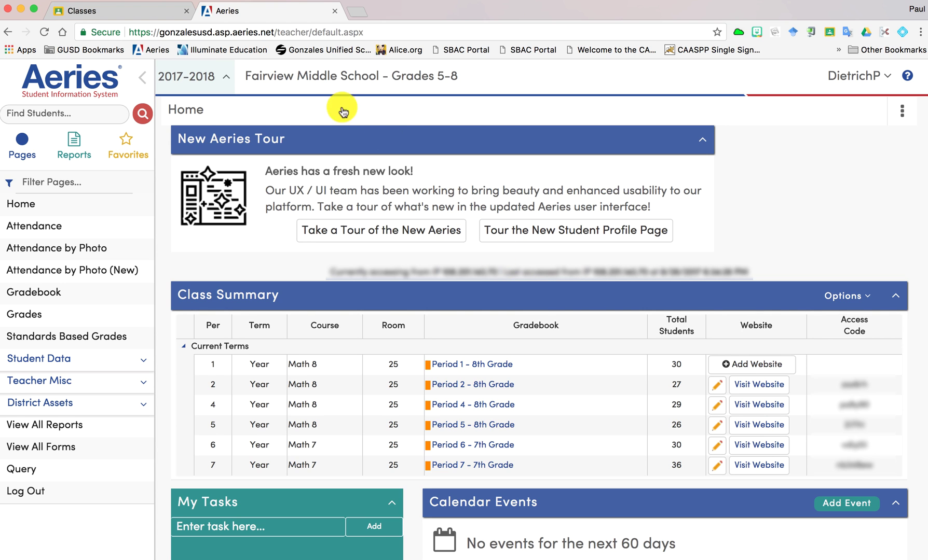
Step: Review the Google Classroom classes, then open Period 1's Add Website dialog and cancel it
{"action": "left_click", "coordinate": [141, 15]}
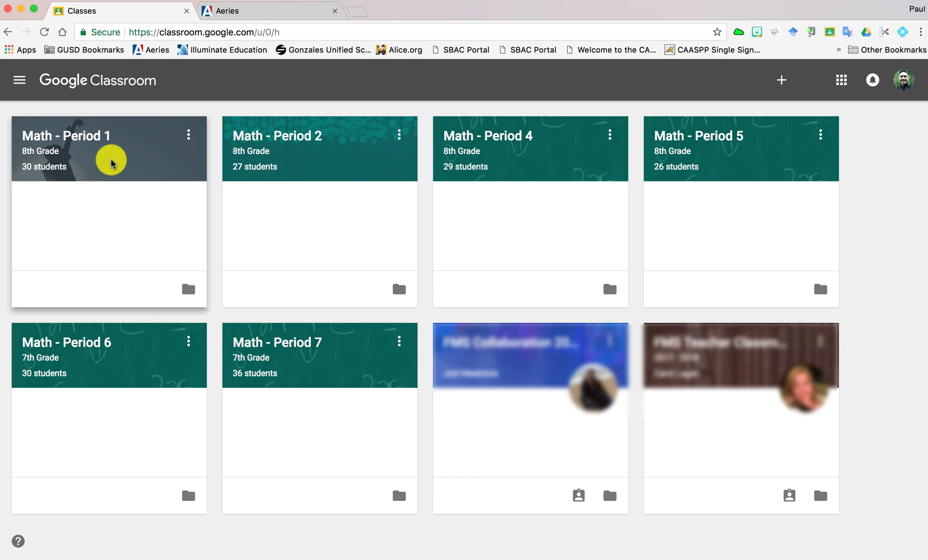
{"action": "left_click", "coordinate": [252, 20]}
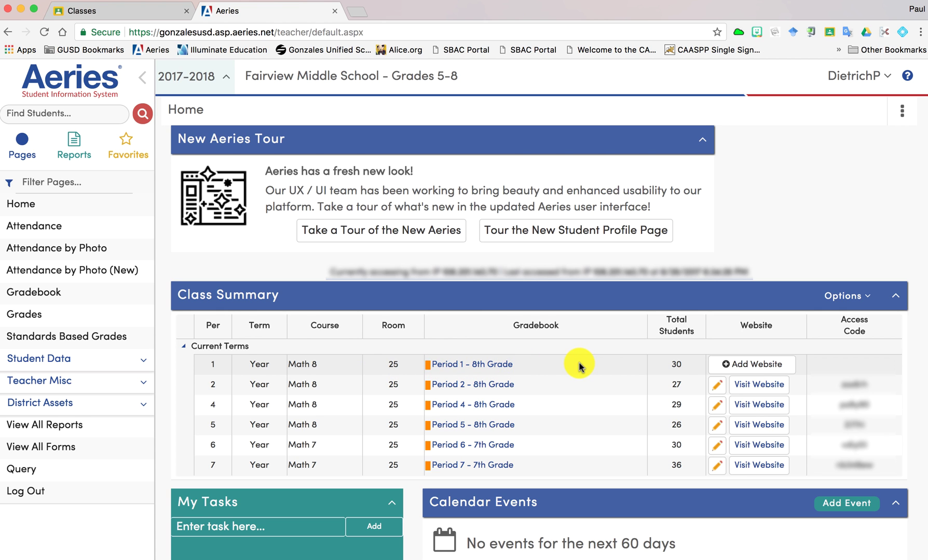
{"action": "left_click", "coordinate": [749, 367]}
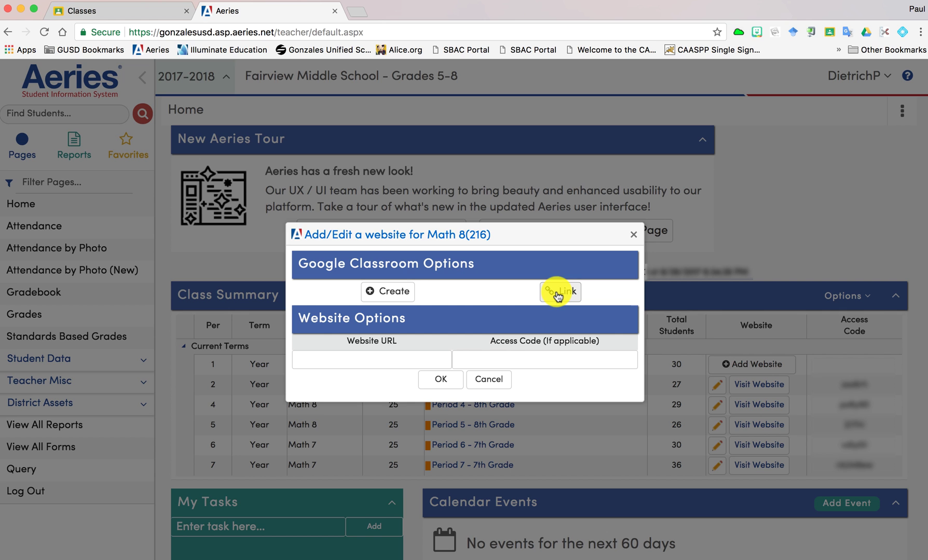
{"action": "left_click", "coordinate": [499, 378]}
Step: Recheck Google Classroom, then reopen Period 1 Math 8 website settings and choose Link
{"action": "left_click", "coordinate": [135, 12]}
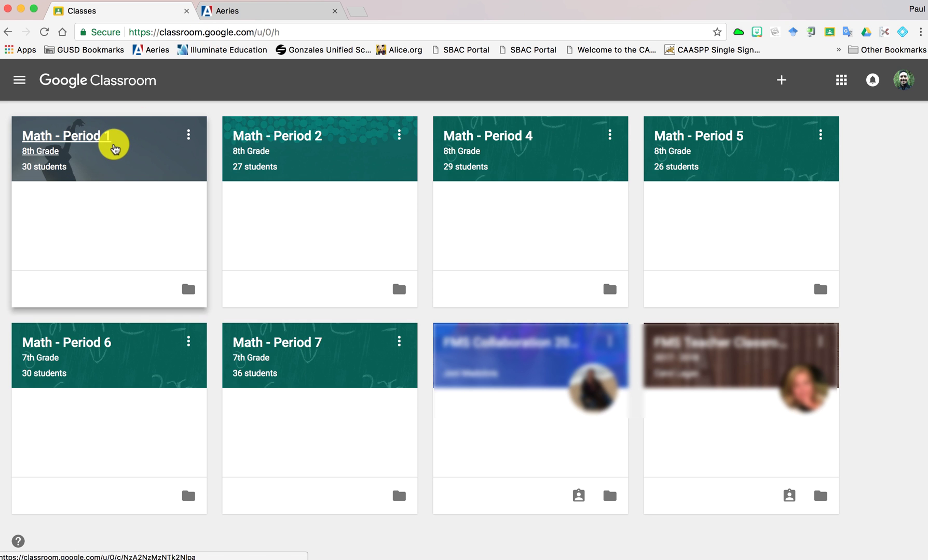
{"action": "left_click", "coordinate": [228, 11]}
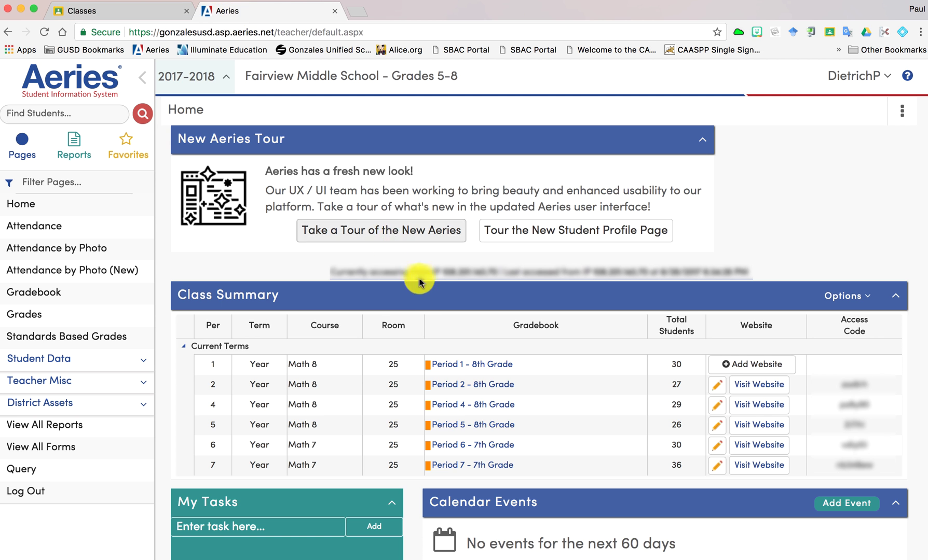
{"action": "left_click", "coordinate": [763, 365]}
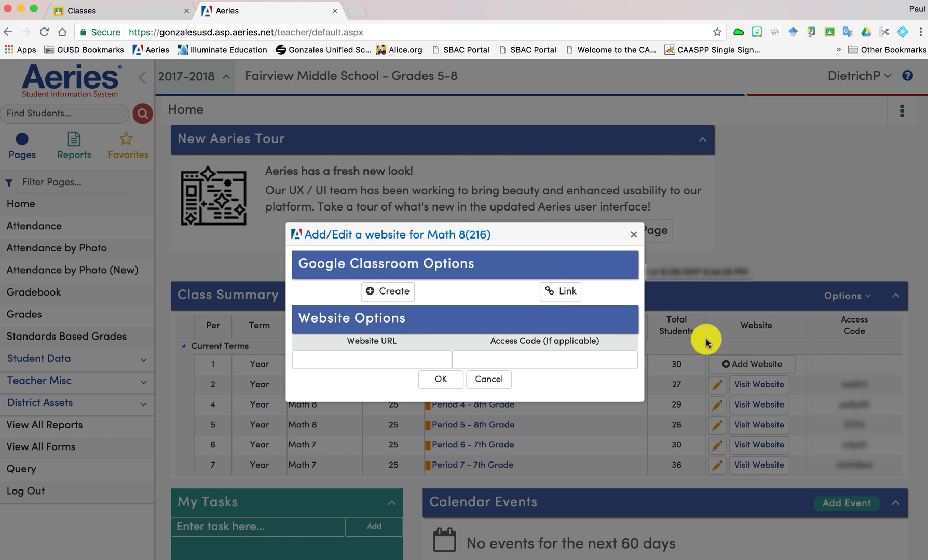
{"action": "left_click", "coordinate": [570, 302]}
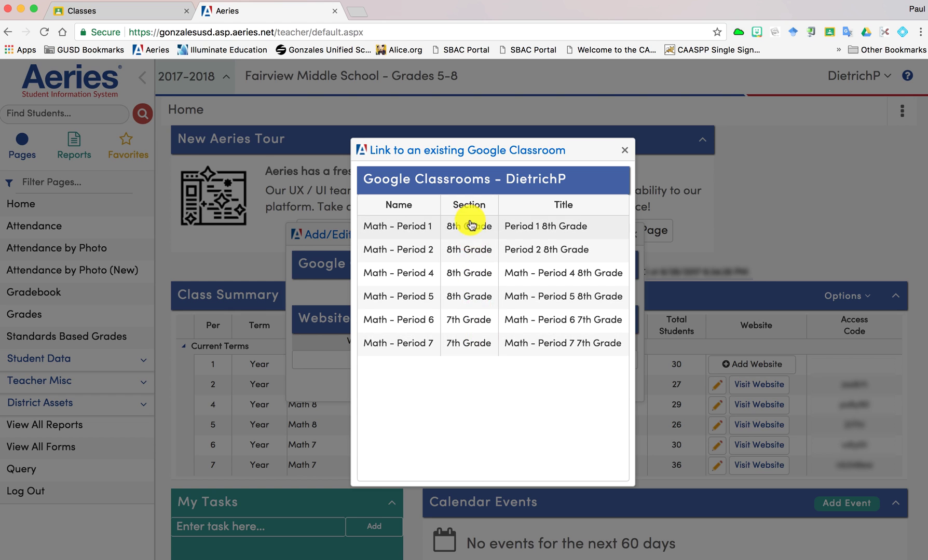
Step: Select the 'Math - Period 1' Google Classroom to link it to Period 1 Math 8
{"action": "left_click", "coordinate": [419, 227]}
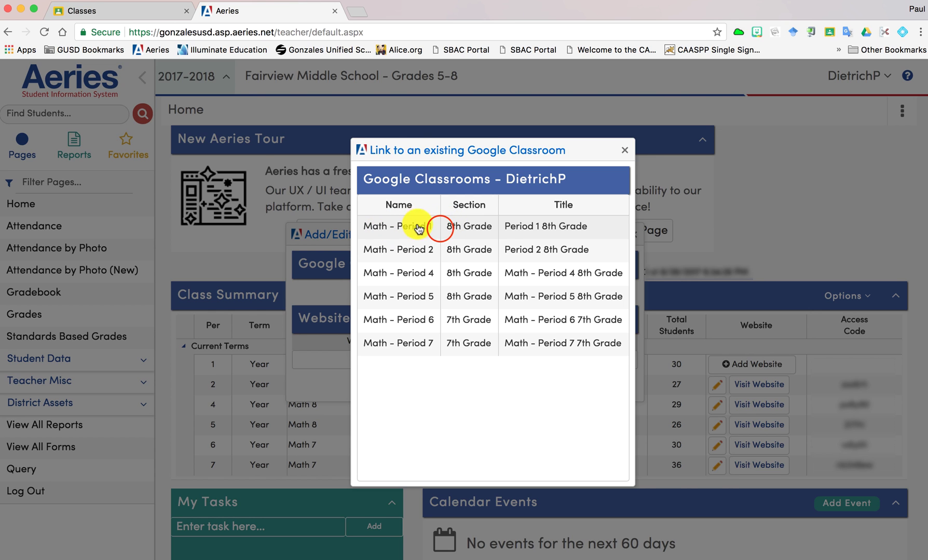